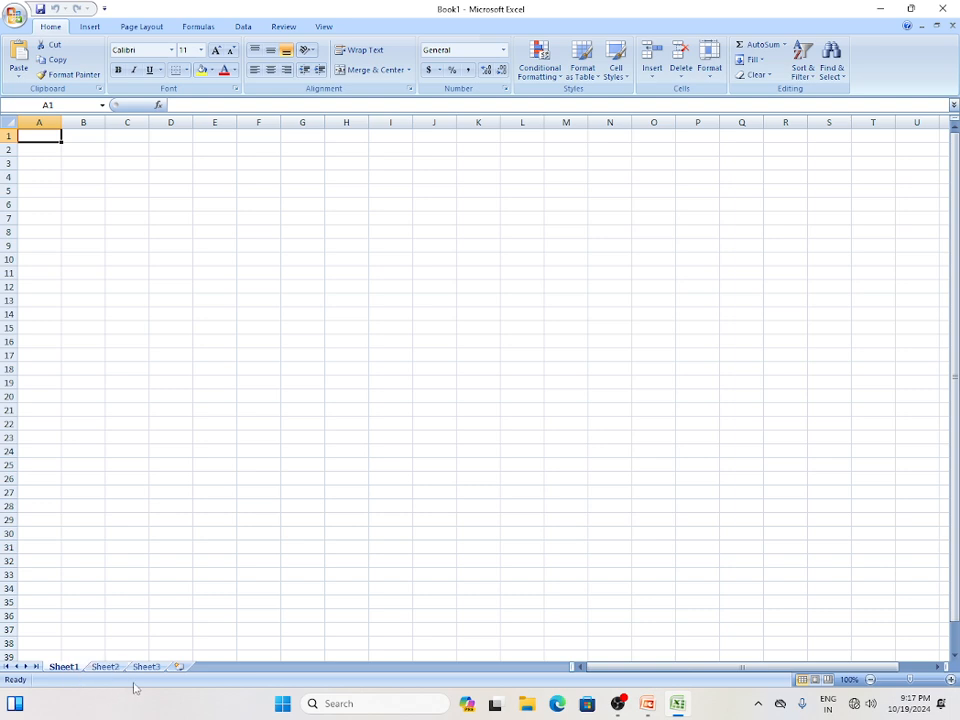
# Create a new blank workbook and add three extra worksheets after Sheet3.
pyautogui.click(16, 17)
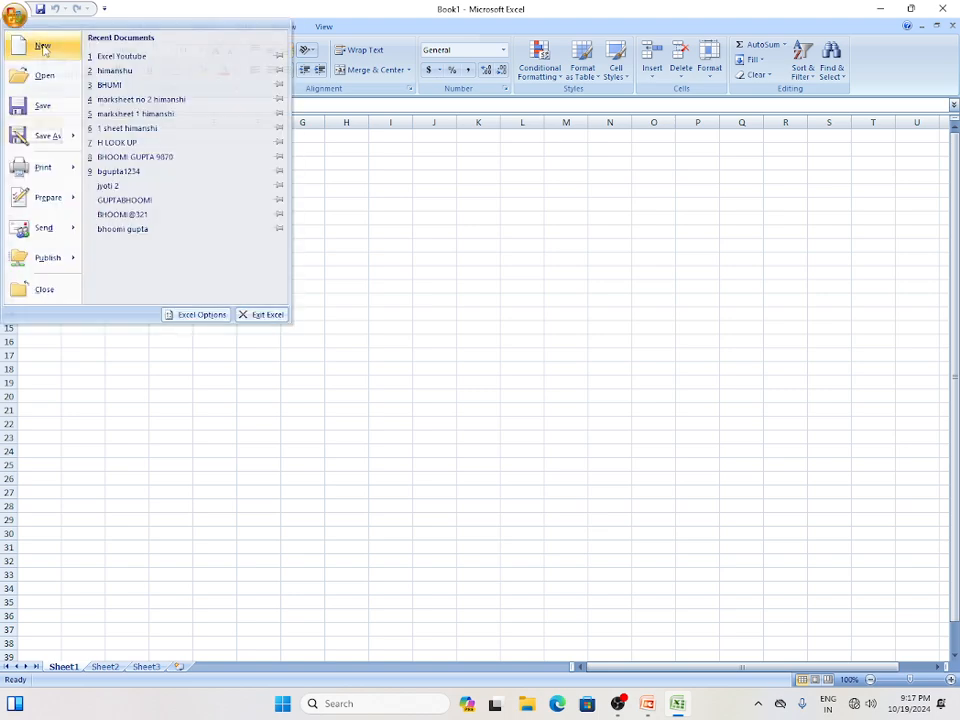
pyautogui.click(43, 48)
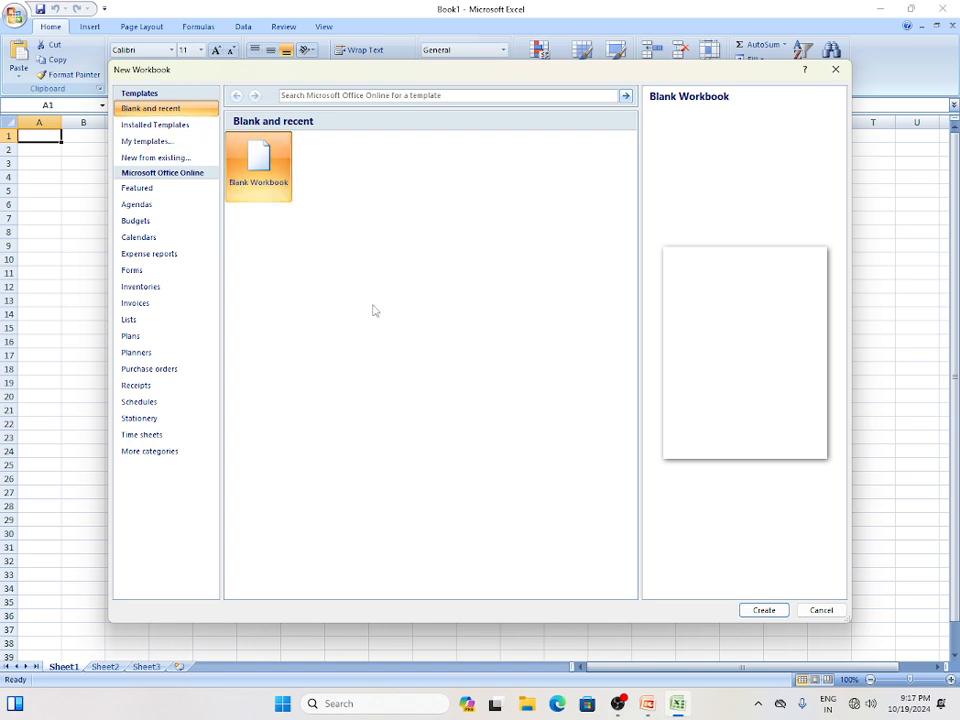
pyautogui.click(764, 610)
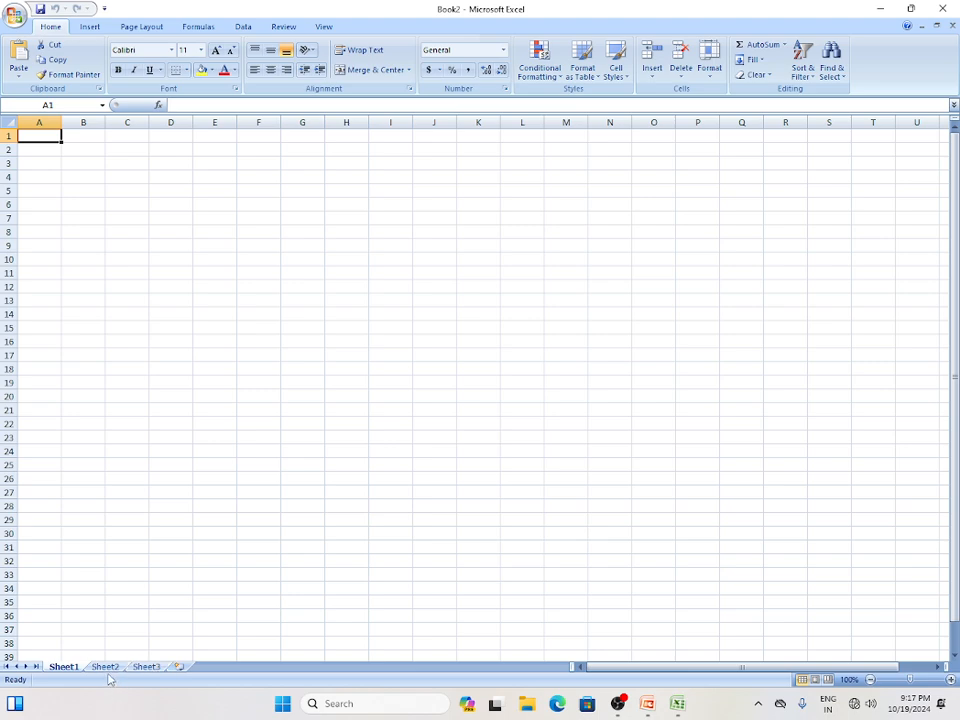
pyautogui.click(178, 666)
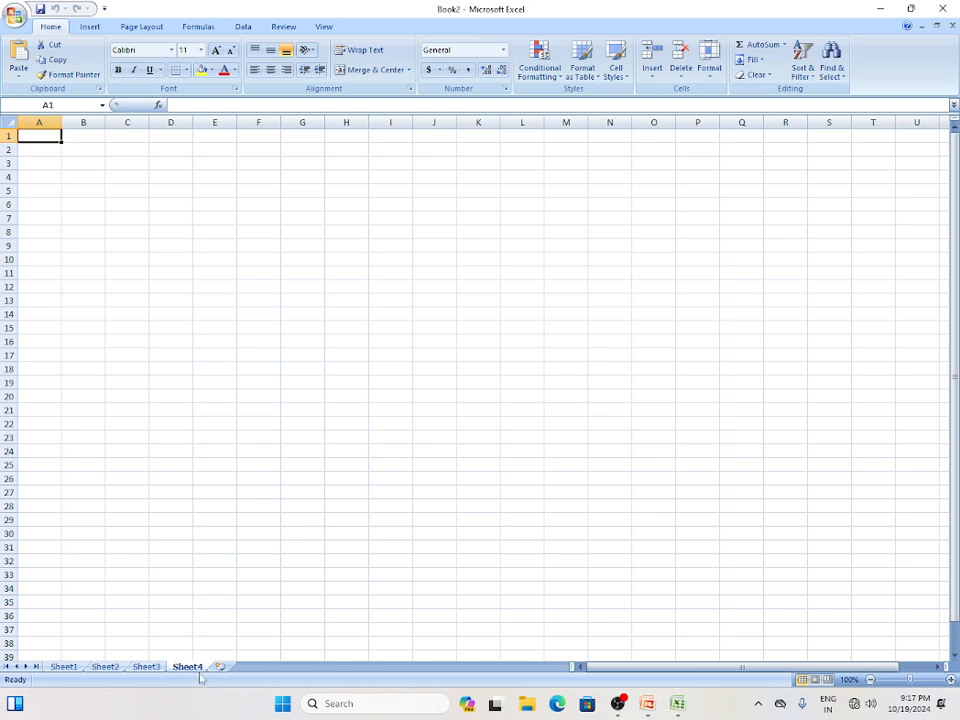
pyautogui.click(219, 668)
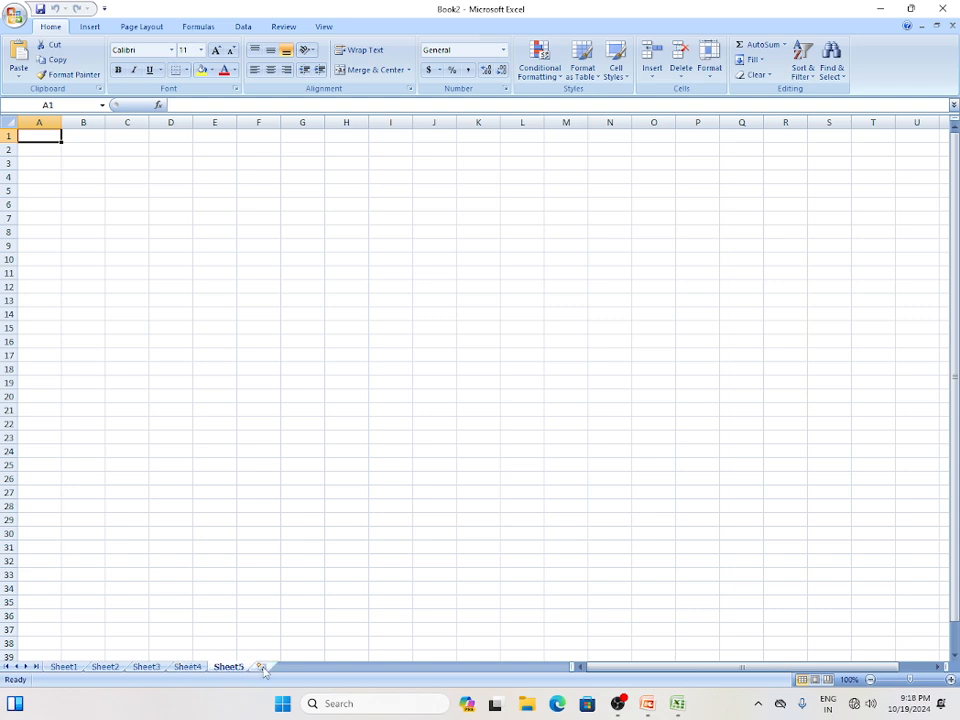
pyautogui.click(262, 668)
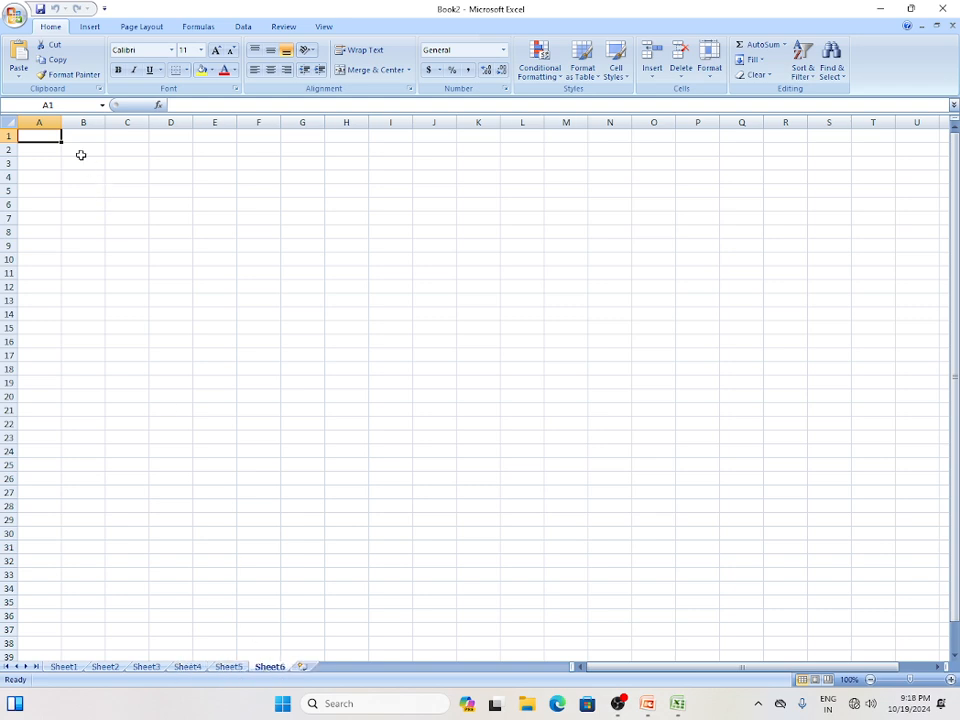
# Create another new workbook from the Blank Workbook template.
pyautogui.click(14, 31)
pyautogui.click(32, 38)
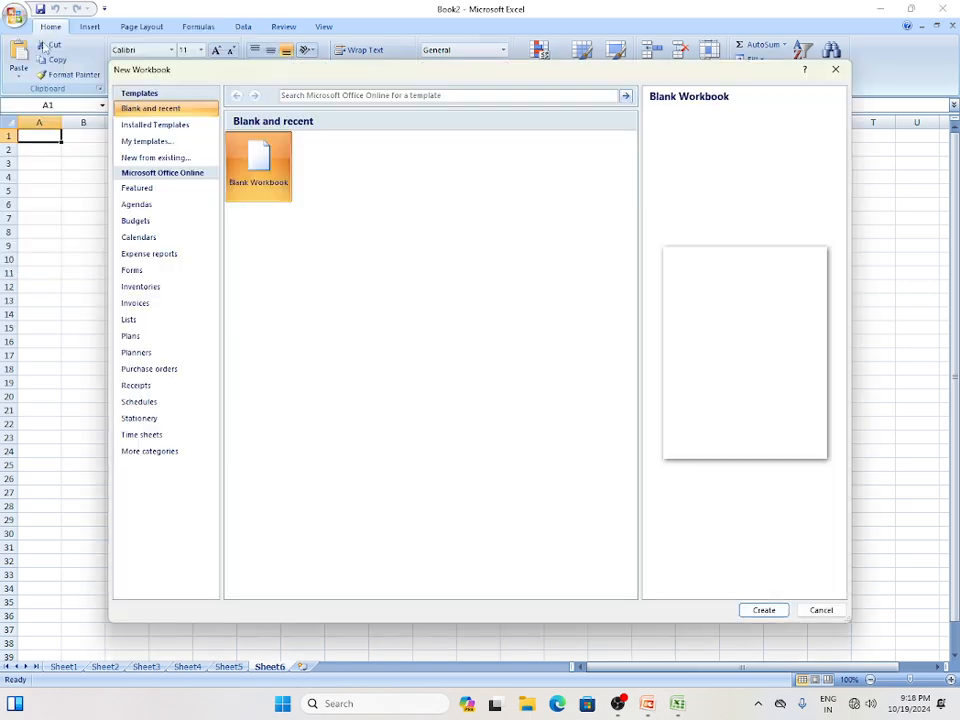
pyautogui.doubleClick(257, 172)
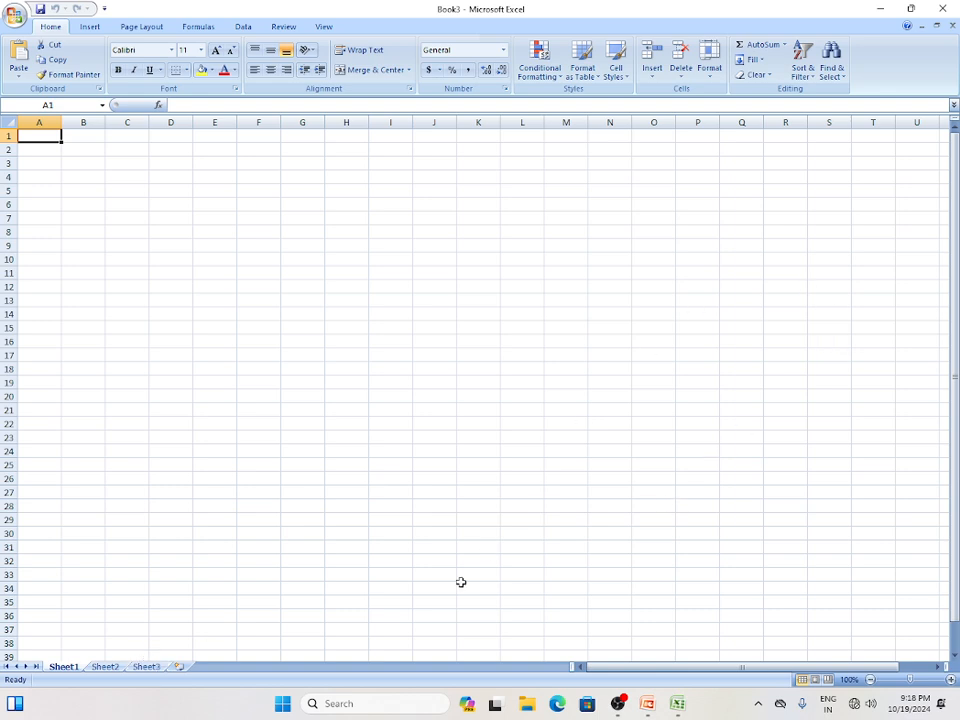
# Close all three open workbooks, discarding the changes made to Book2.
pyautogui.click(942, 8)
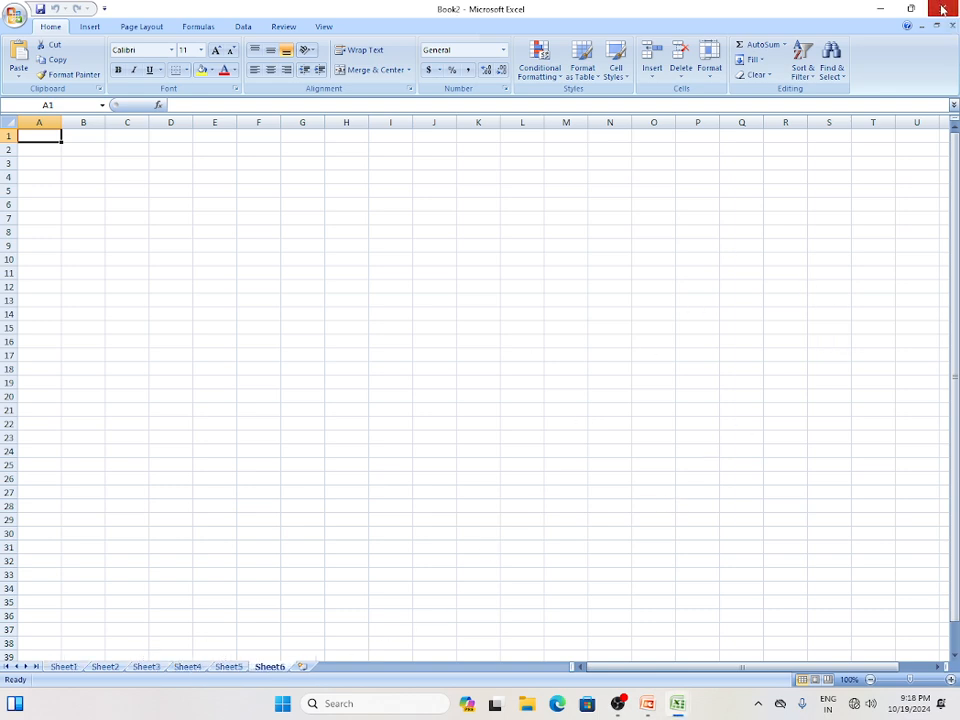
pyautogui.click(942, 8)
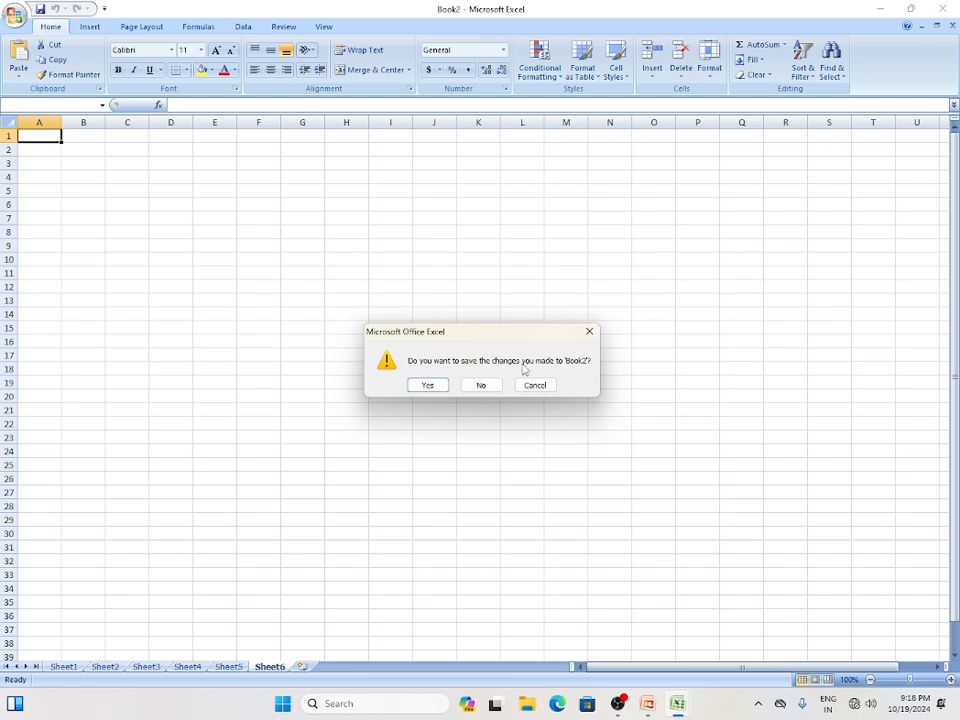
pyautogui.click(478, 393)
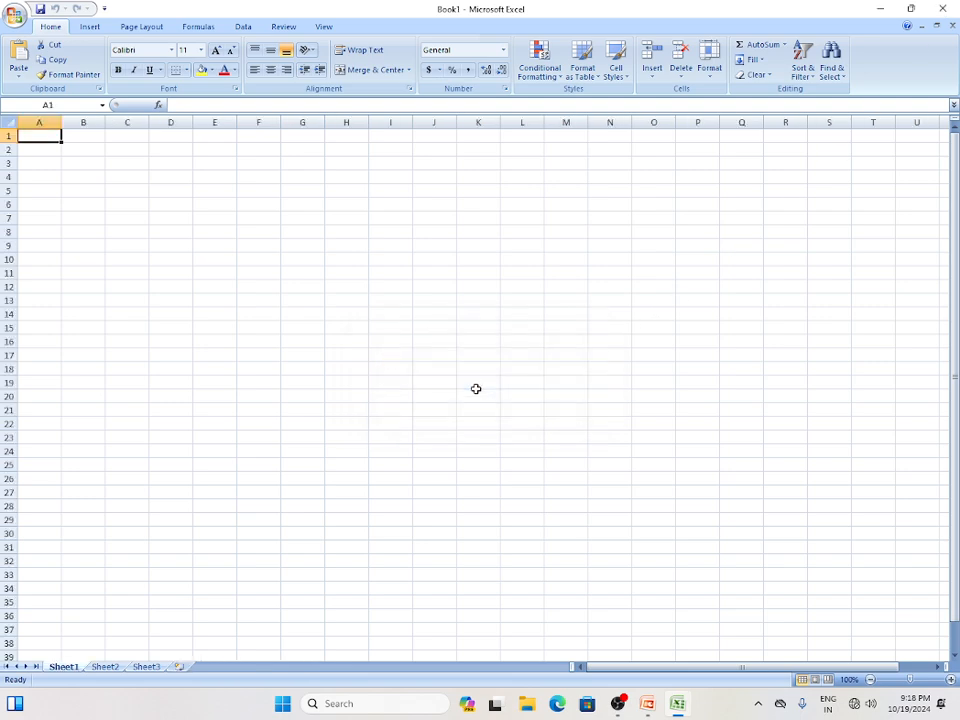
pyautogui.click(942, 8)
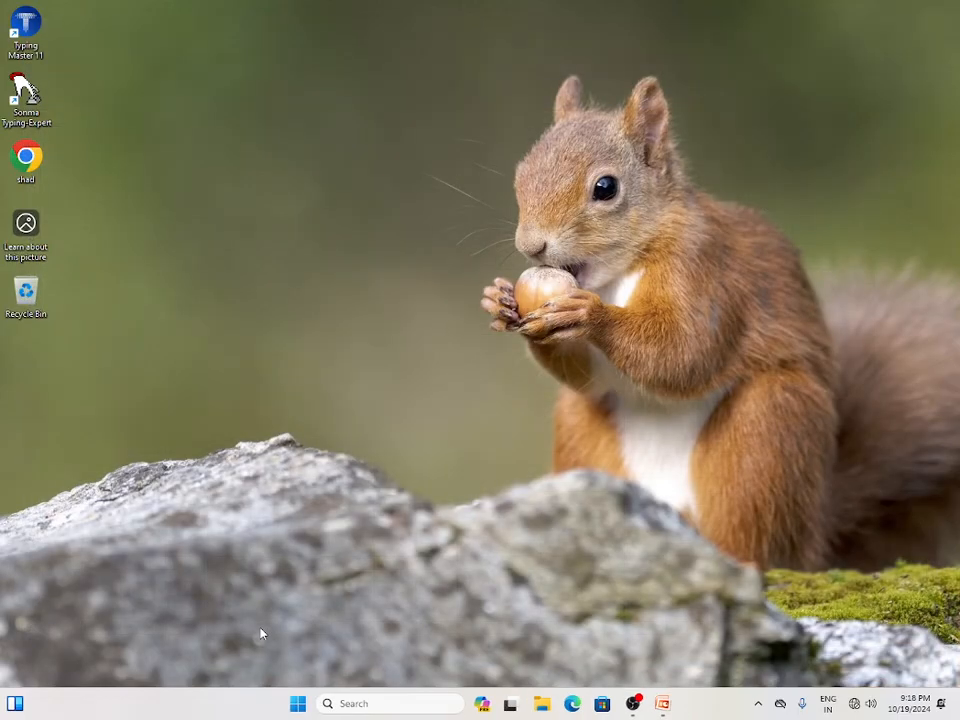
# Relaunch Excel and set the default number of sheets in new workbooks to 7.
pyautogui.press('super+r')
pyautogui.press('Return')
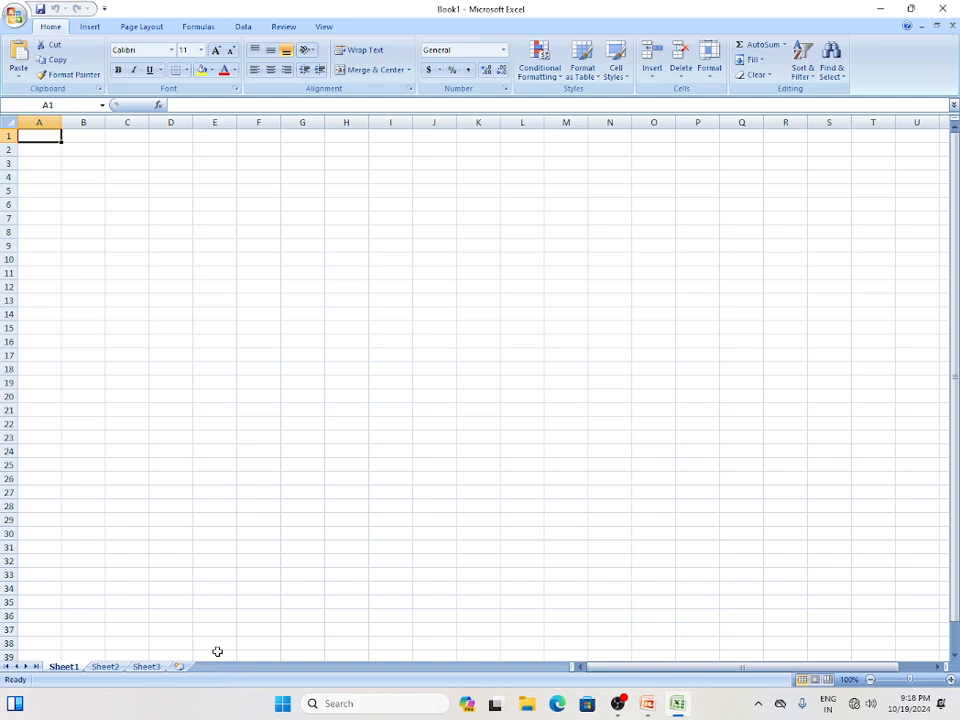
pyautogui.click(16, 17)
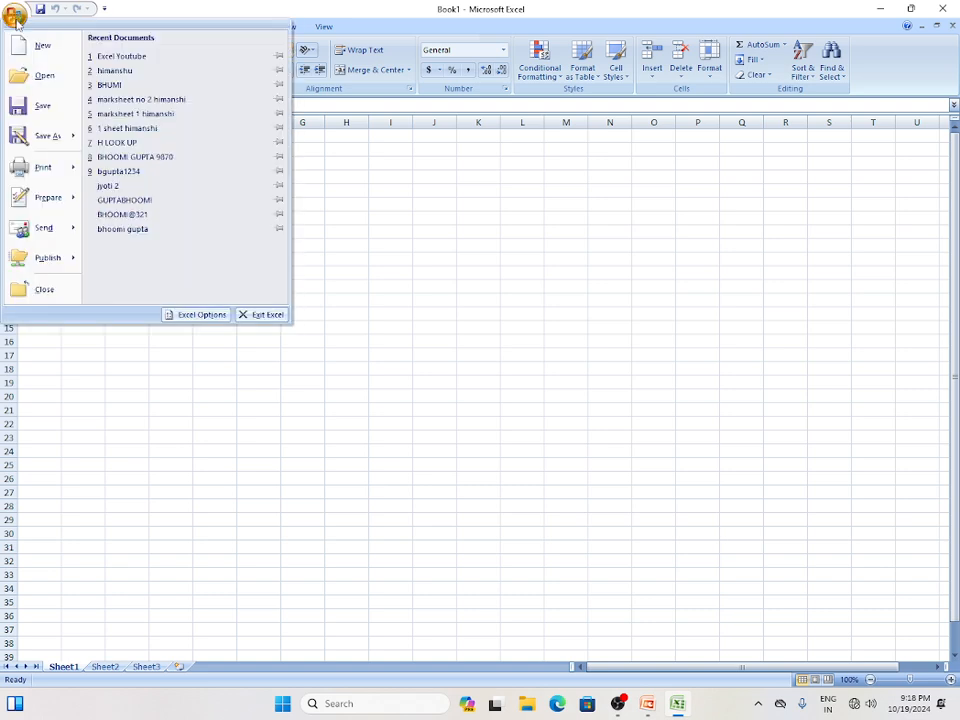
pyautogui.click(189, 318)
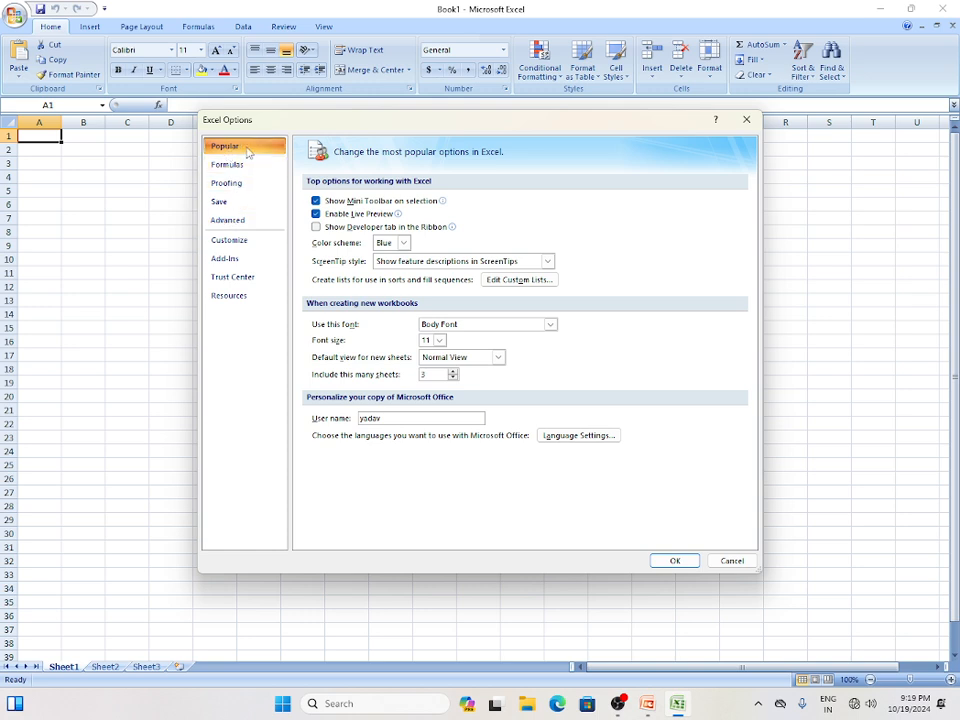
pyautogui.click(452, 371)
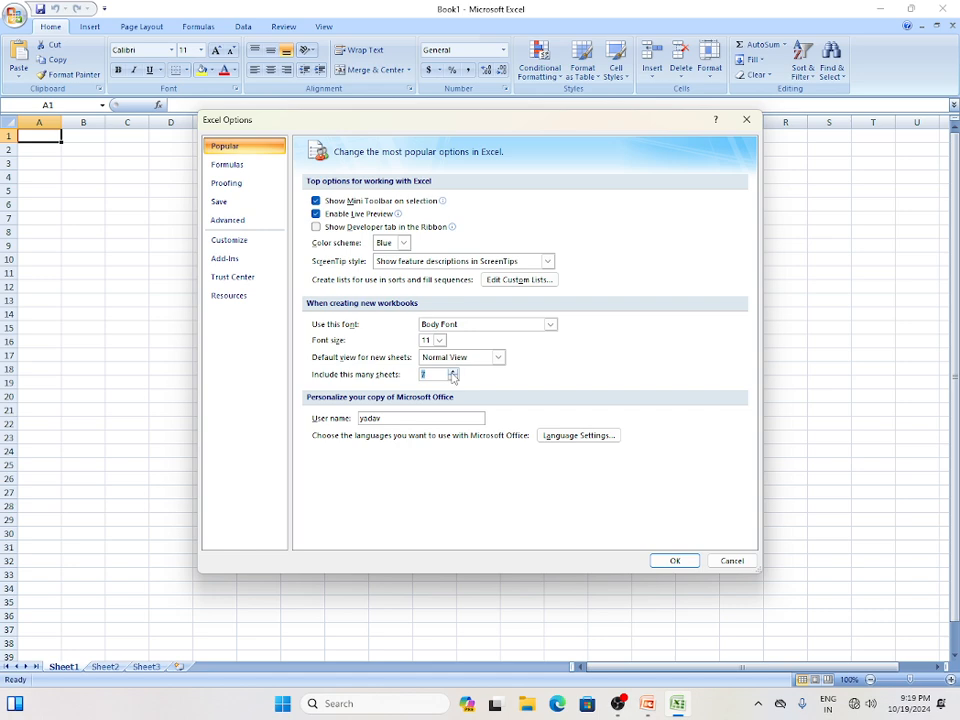
pyautogui.click(670, 561)
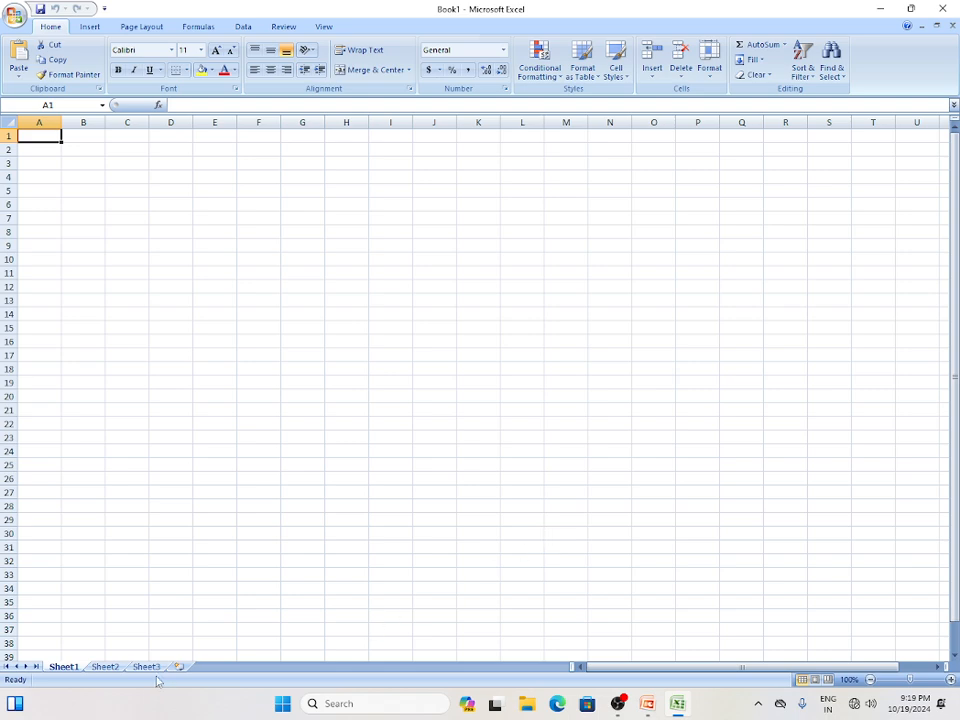
# Close and relaunch Excel twice to check how many sheets a new workbook contains.
pyautogui.click(941, 8)
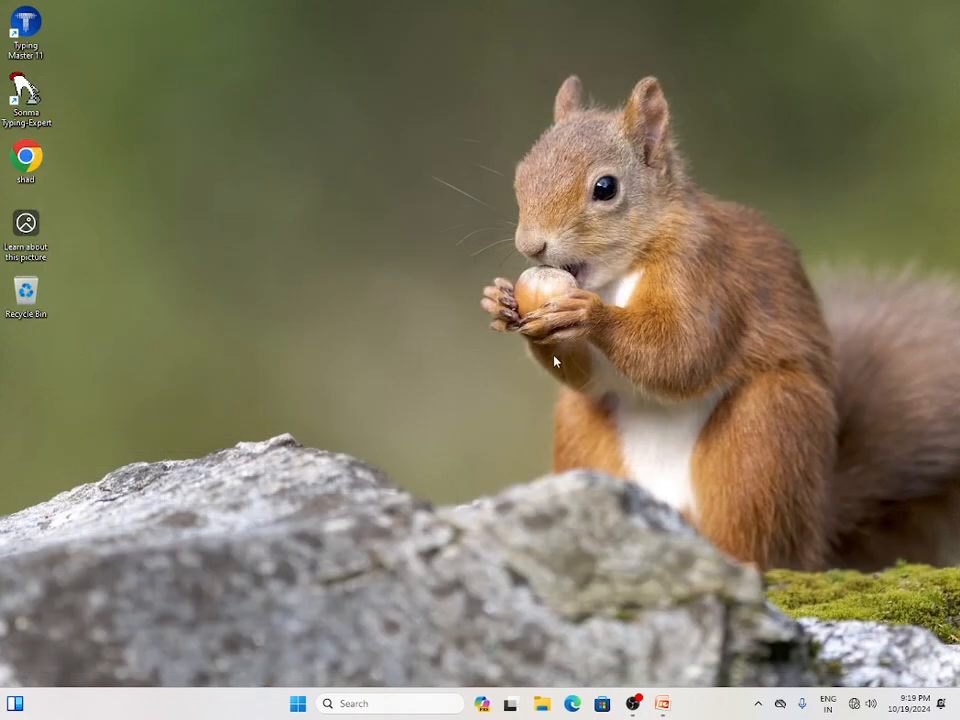
pyautogui.press('super+r')
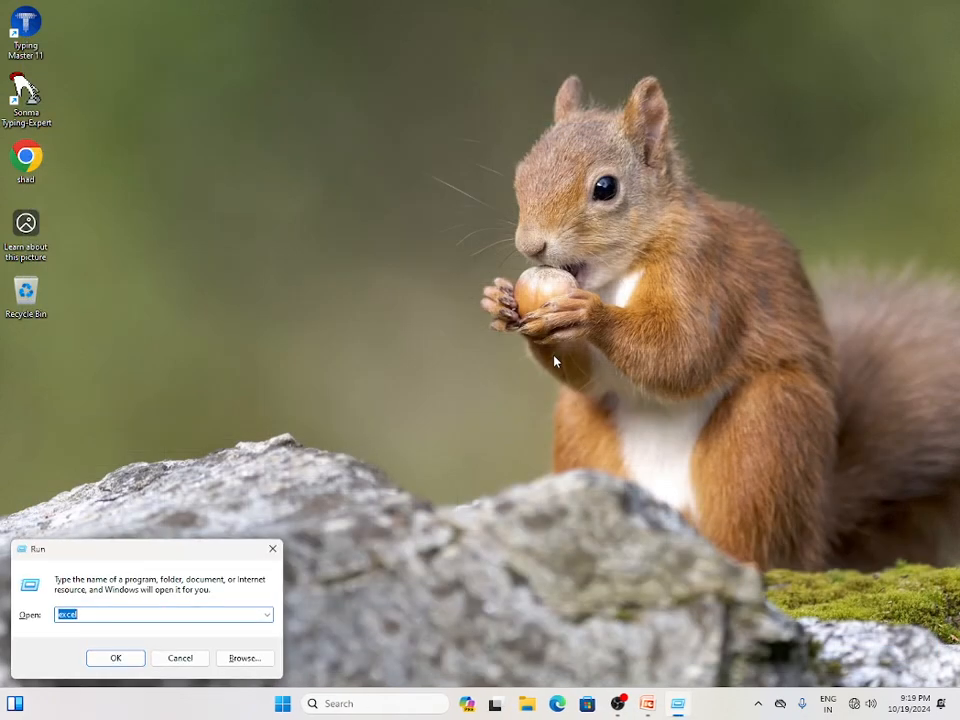
pyautogui.press('Return')
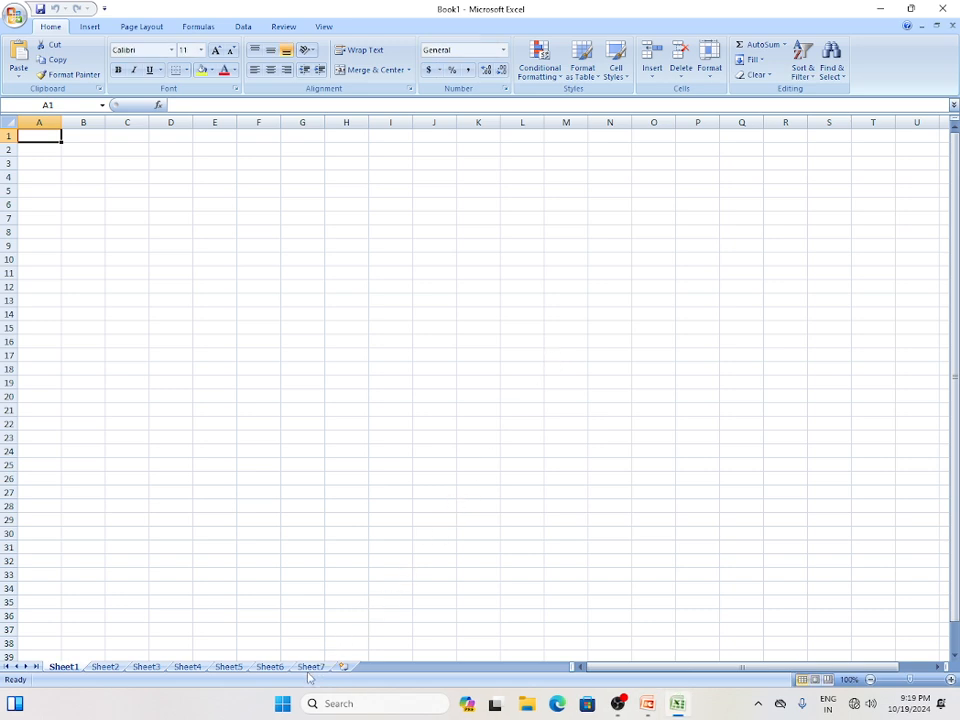
pyautogui.click(943, 9)
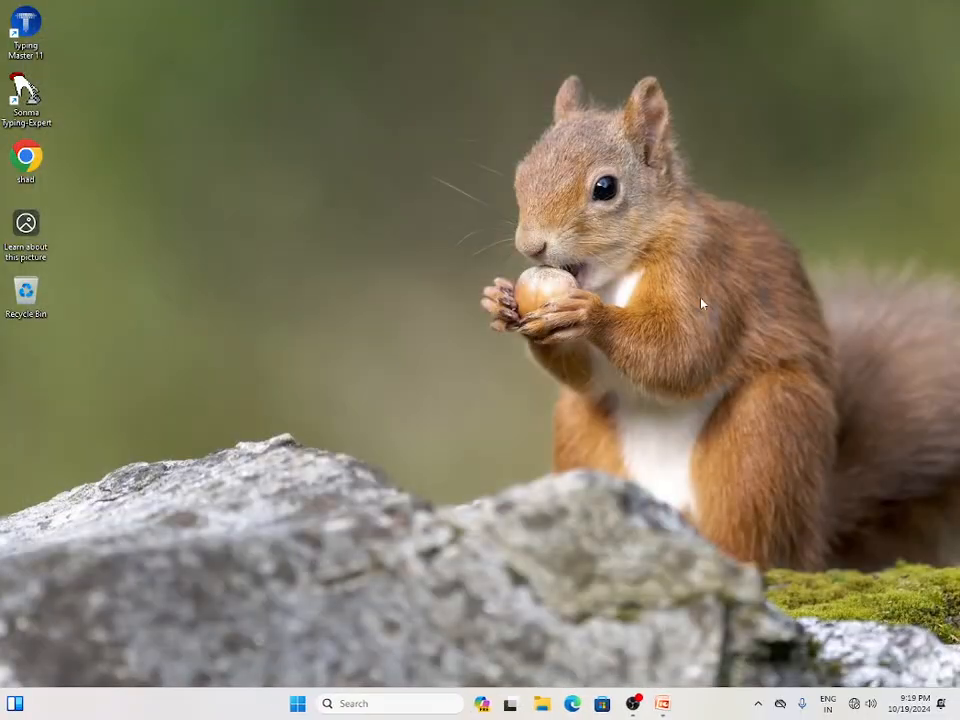
pyautogui.press('super+r')
pyautogui.press('Return')
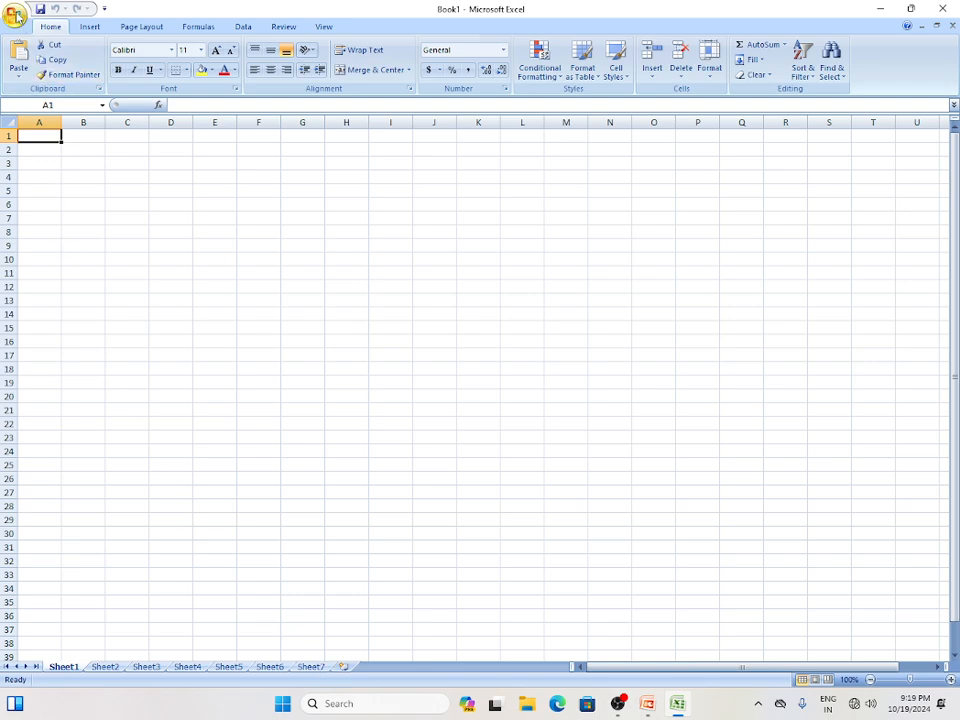
# Set the default number of sheets included in new workbooks to 1 in the Excel options.
pyautogui.click(16, 16)
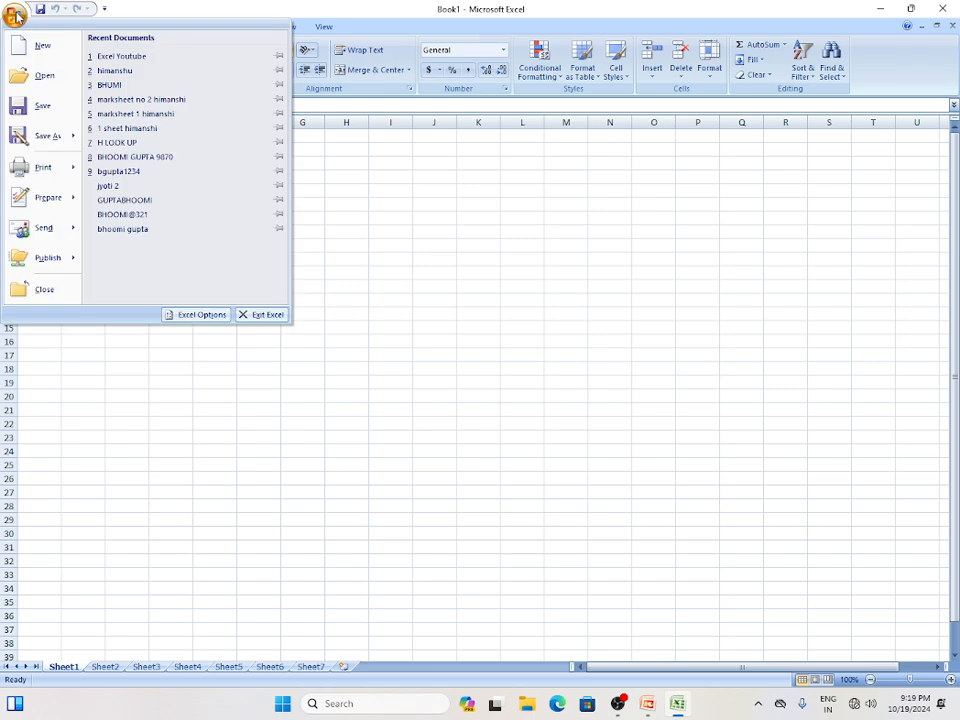
pyautogui.click(205, 315)
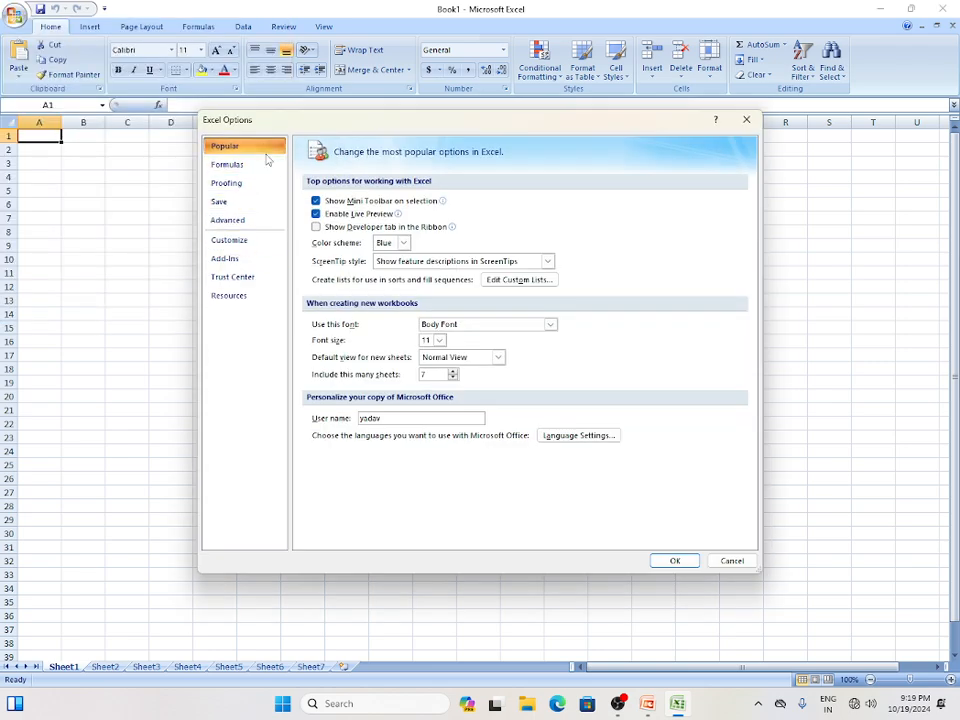
pyautogui.click(453, 371)
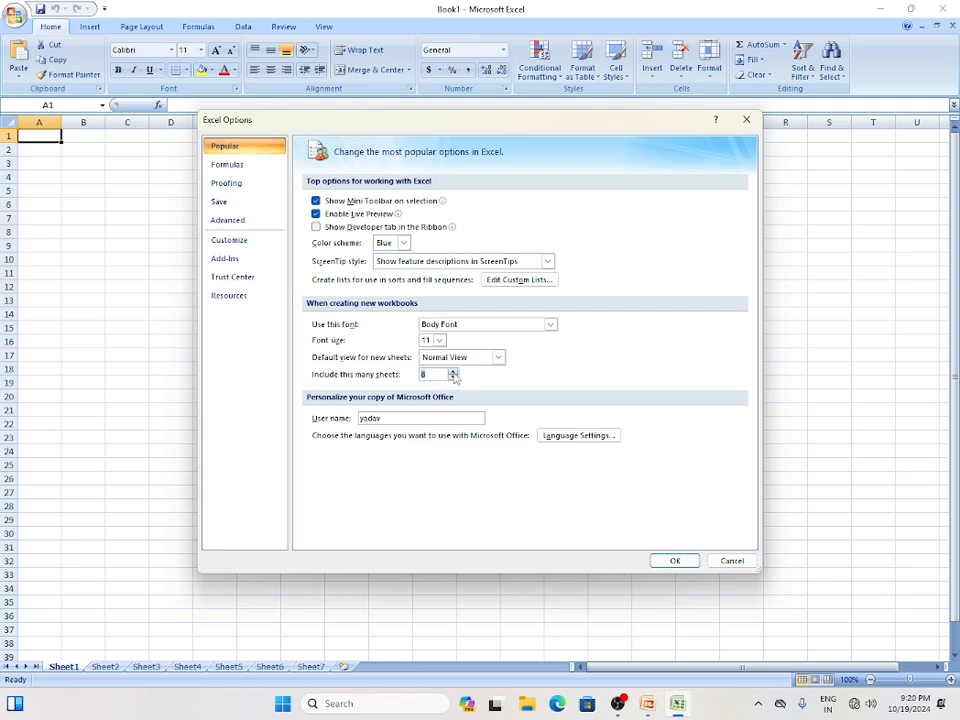
pyautogui.click(453, 371)
pyautogui.click(453, 371)
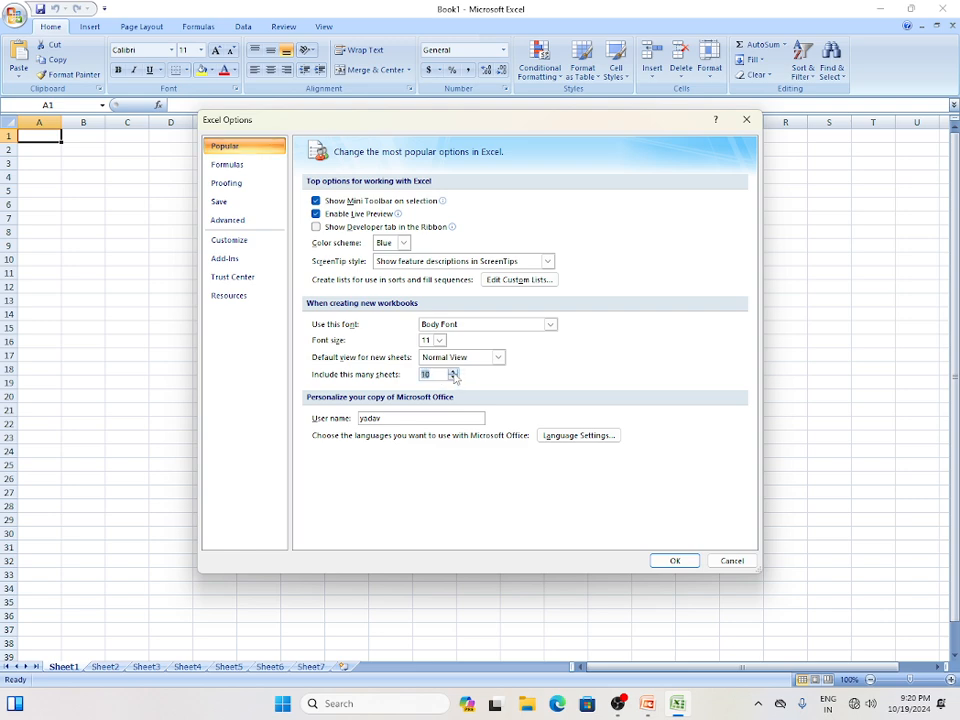
pyautogui.click(453, 378)
pyautogui.click(453, 378)
pyautogui.click(450, 377)
pyautogui.click(450, 377)
pyautogui.click(450, 377)
pyautogui.click(451, 378)
pyautogui.click(451, 378)
pyautogui.click(675, 560)
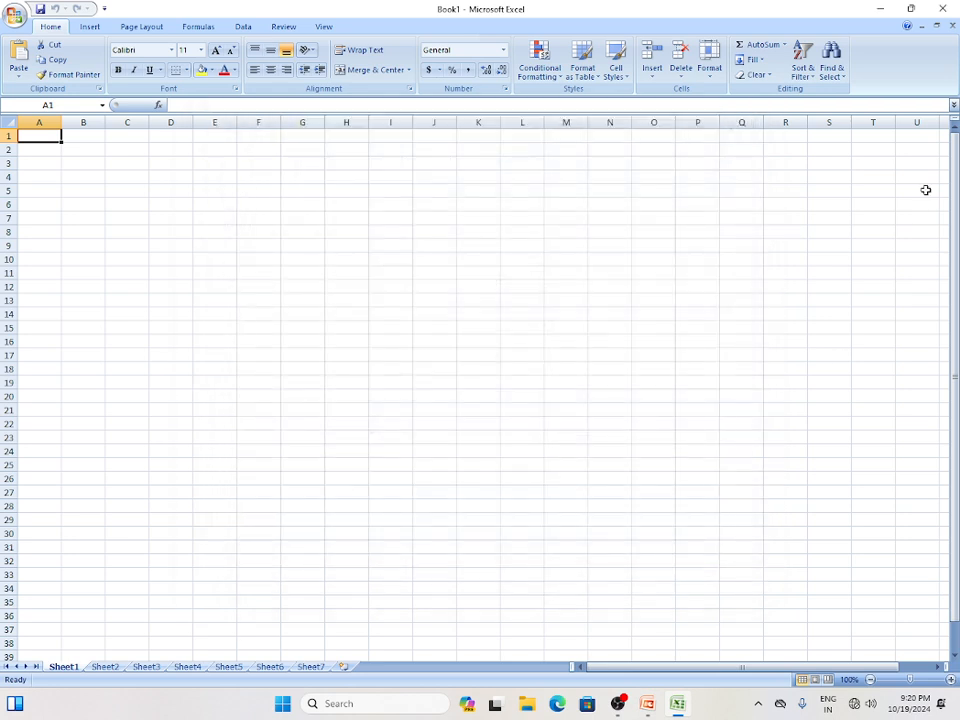
# Restart Excel so that a new workbook opens with the changed default sheet count.
pyautogui.click(942, 8)
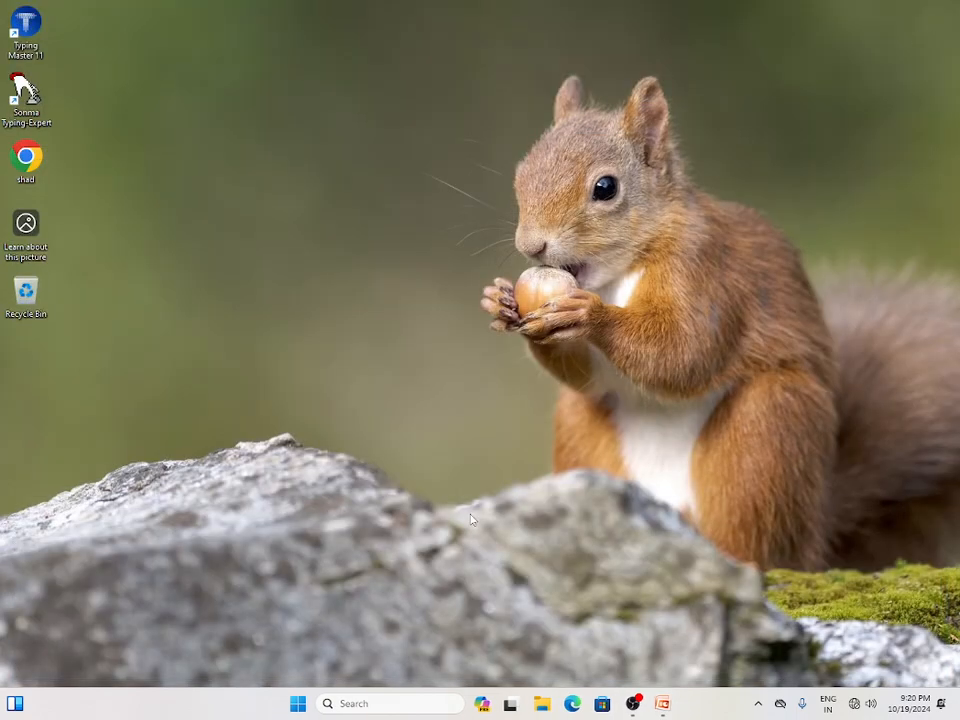
pyautogui.press('super+r')
pyautogui.press('Return')
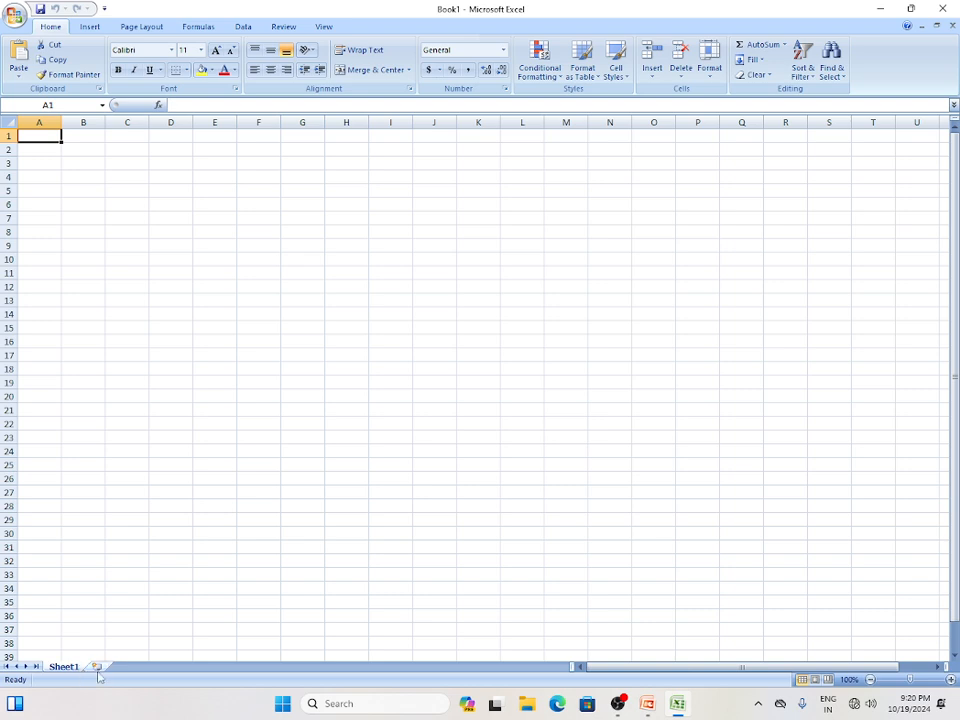
# Add two new worksheets after Sheet1.
pyautogui.click(17, 16)
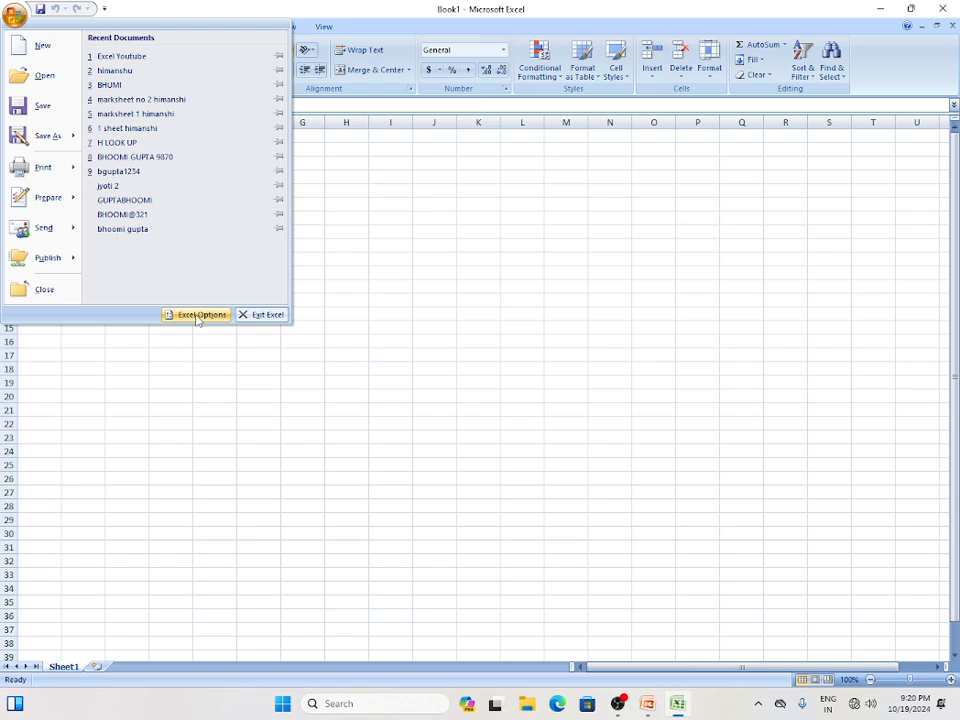
pyautogui.click(215, 445)
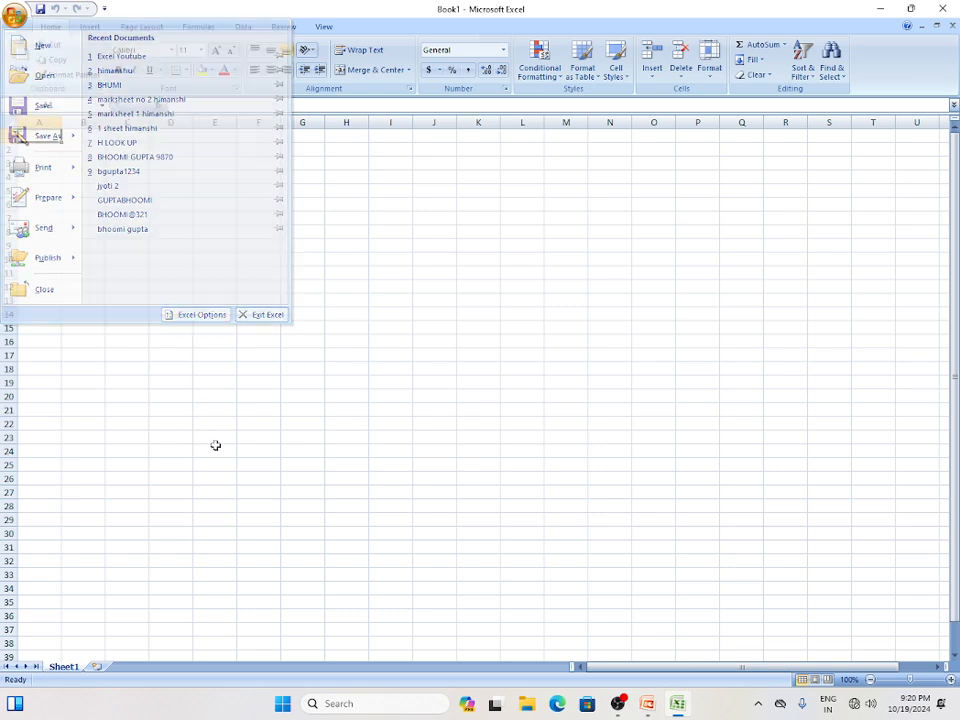
pyautogui.click(96, 667)
pyautogui.click(138, 667)
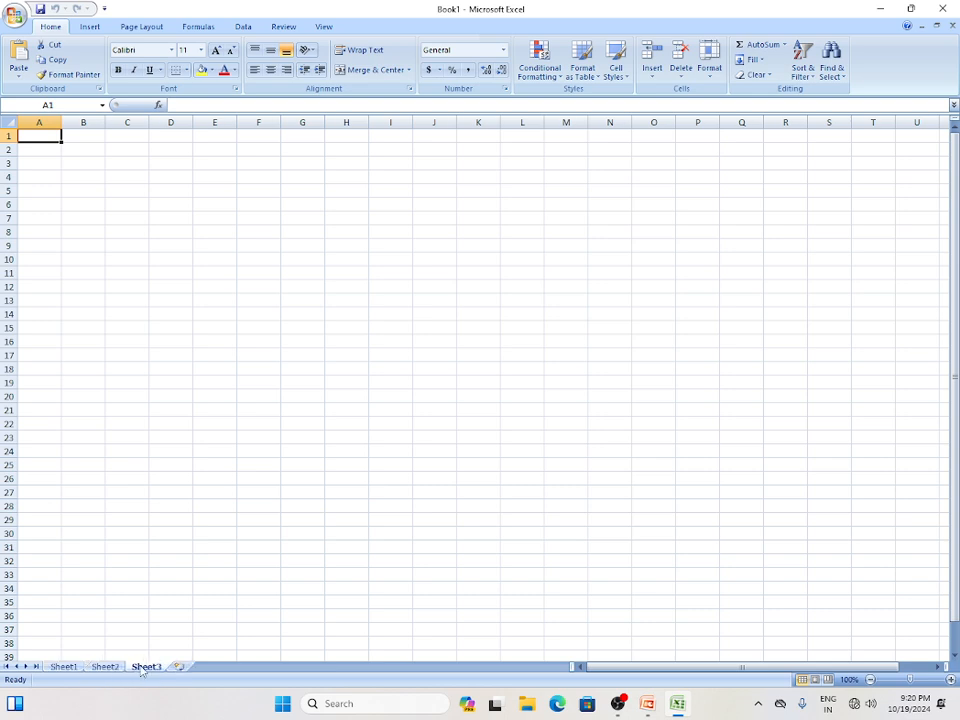